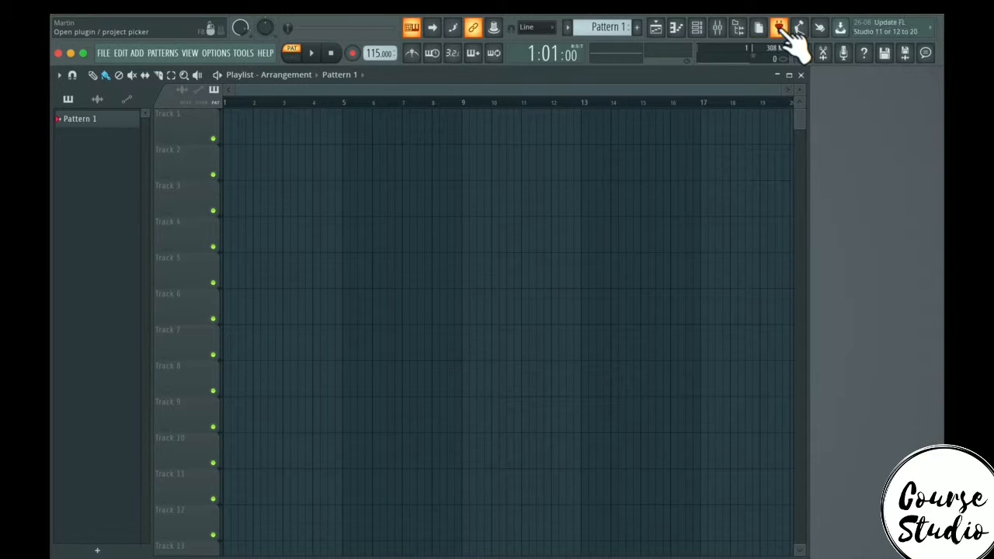
- Tap in a tempo of 114 BPM with the tempo tapper and close it
click(799, 29)
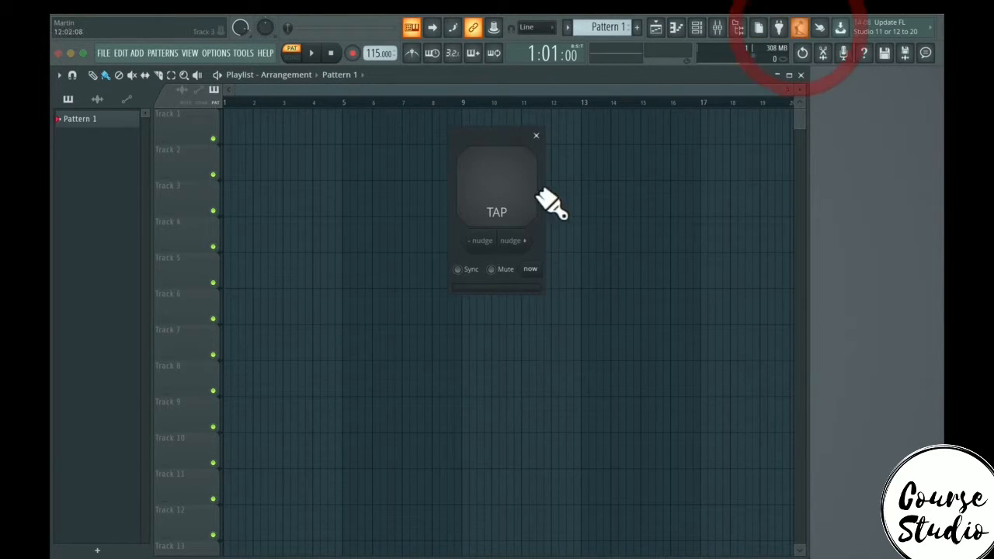
click(505, 190)
click(506, 190)
click(510, 188)
click(508, 191)
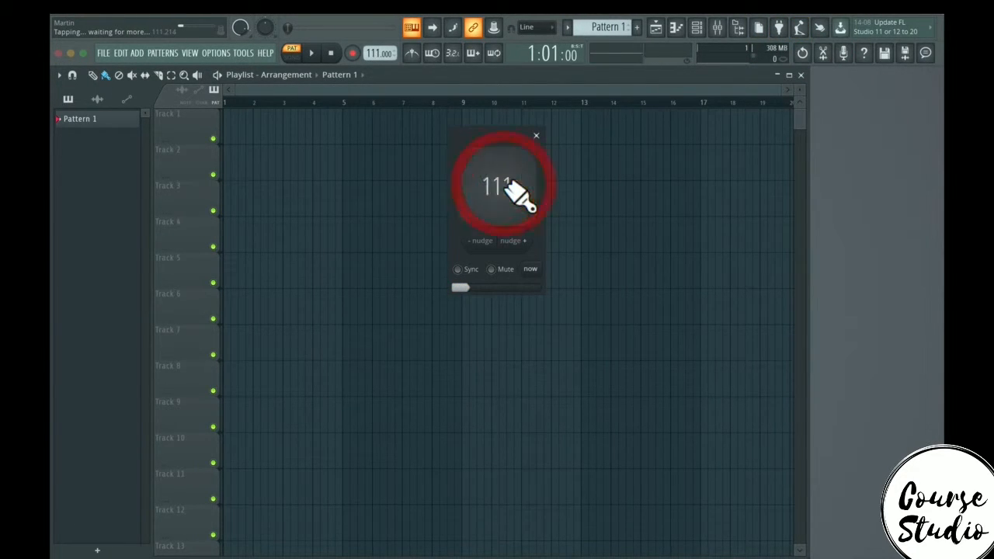
click(506, 193)
click(536, 136)
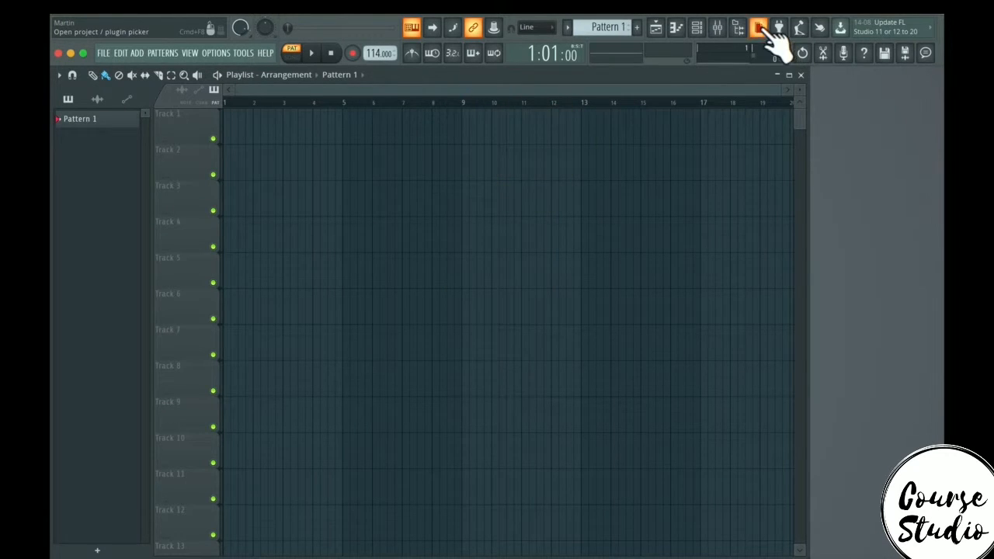
- Open the touch pads, play several pads to audition notes, and close the pad panel
click(821, 30)
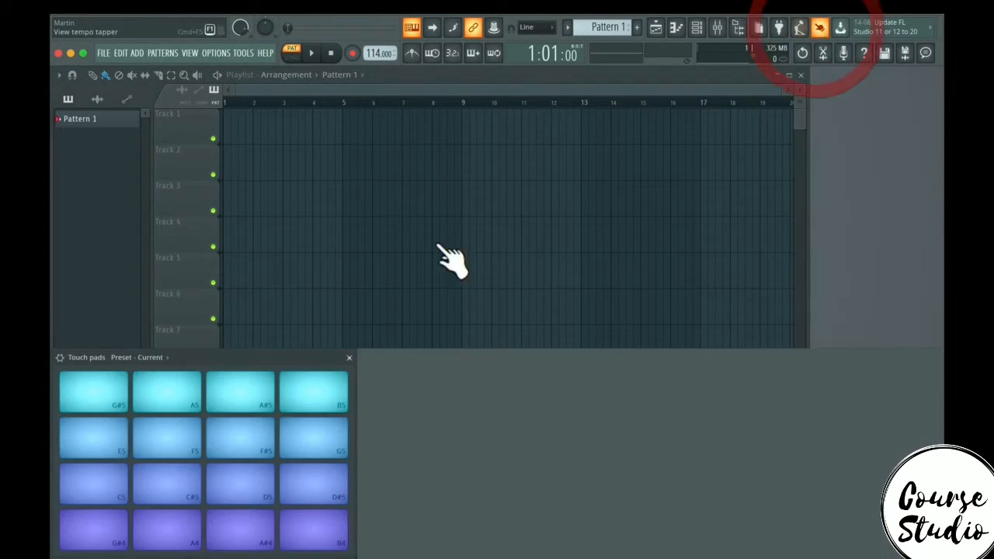
click(256, 383)
click(240, 427)
click(303, 497)
click(235, 486)
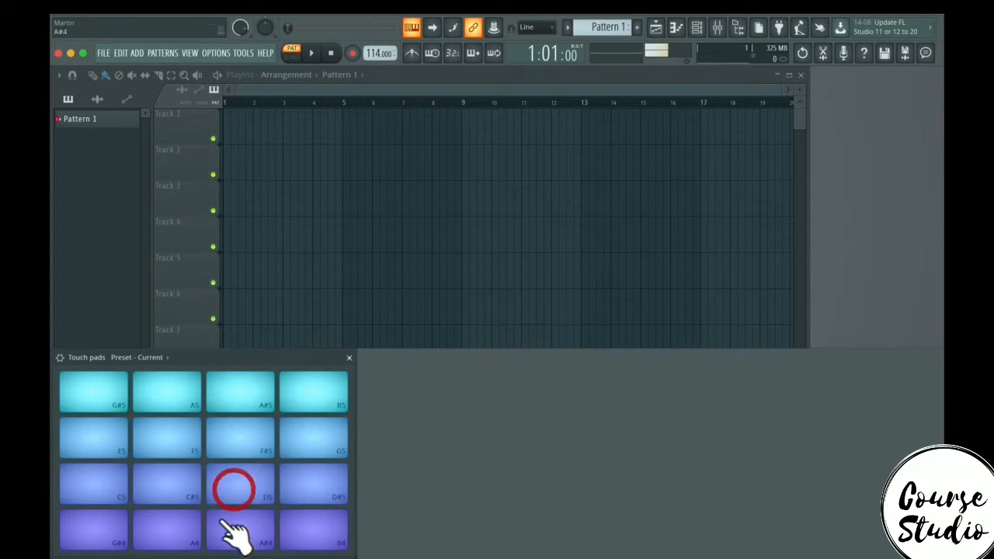
click(307, 531)
click(349, 358)
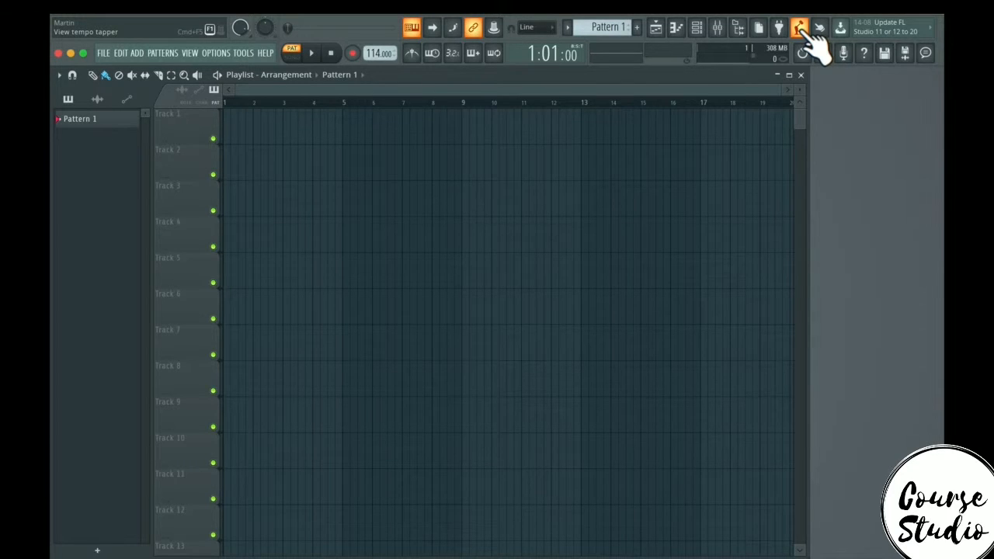
- Tap in a new tempo of 126 BPM with the tempo tapper and close it
click(799, 30)
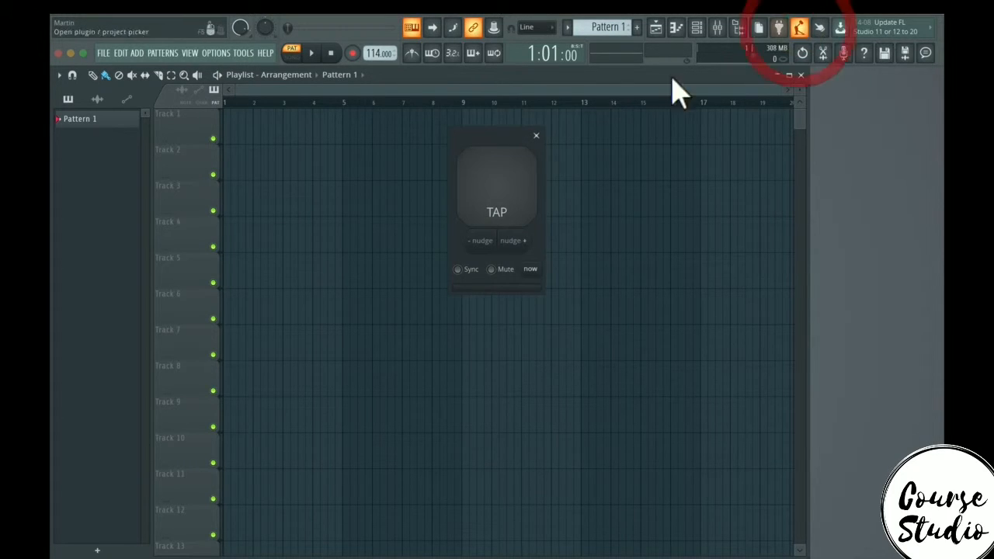
click(505, 187)
click(504, 188)
click(505, 188)
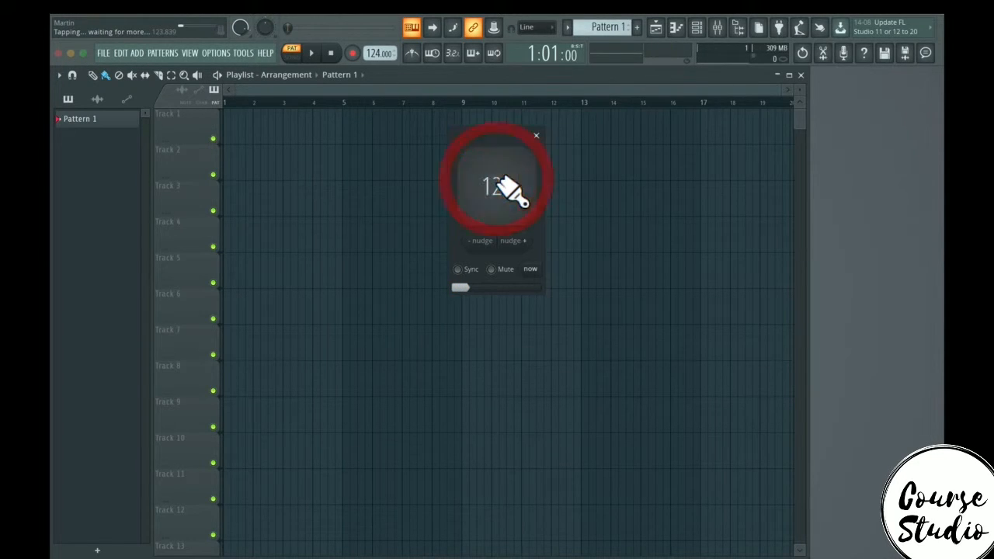
click(504, 188)
click(505, 188)
click(504, 188)
click(505, 188)
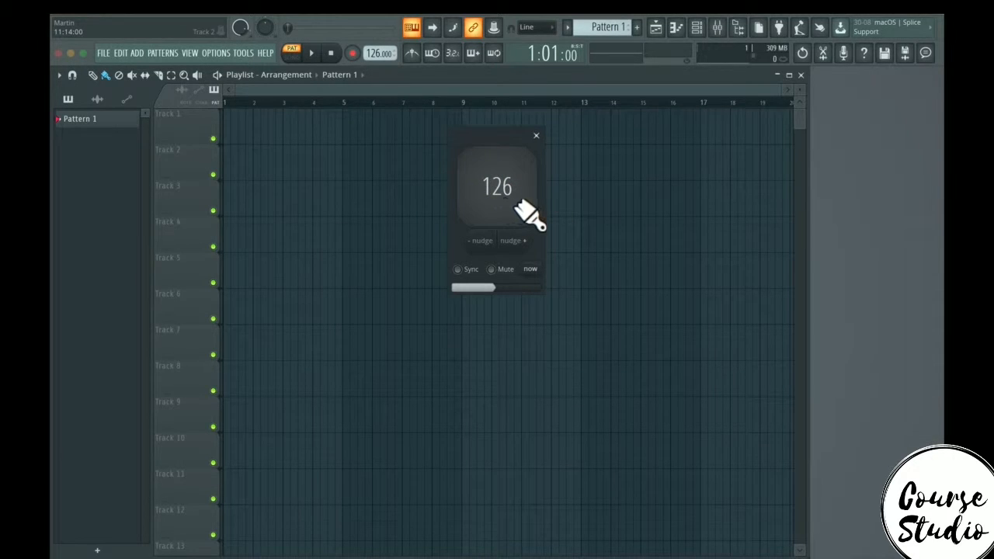
click(535, 136)
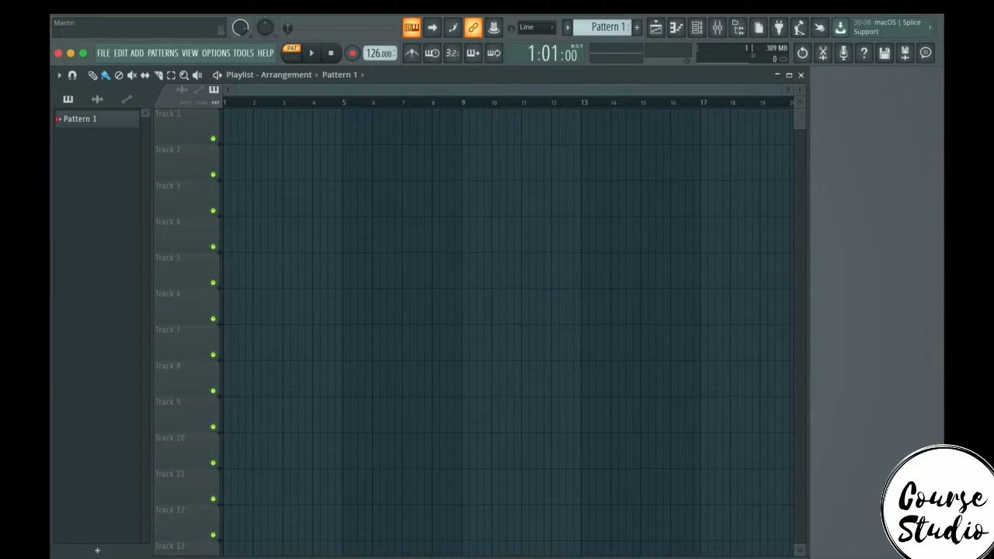
click(822, 31)
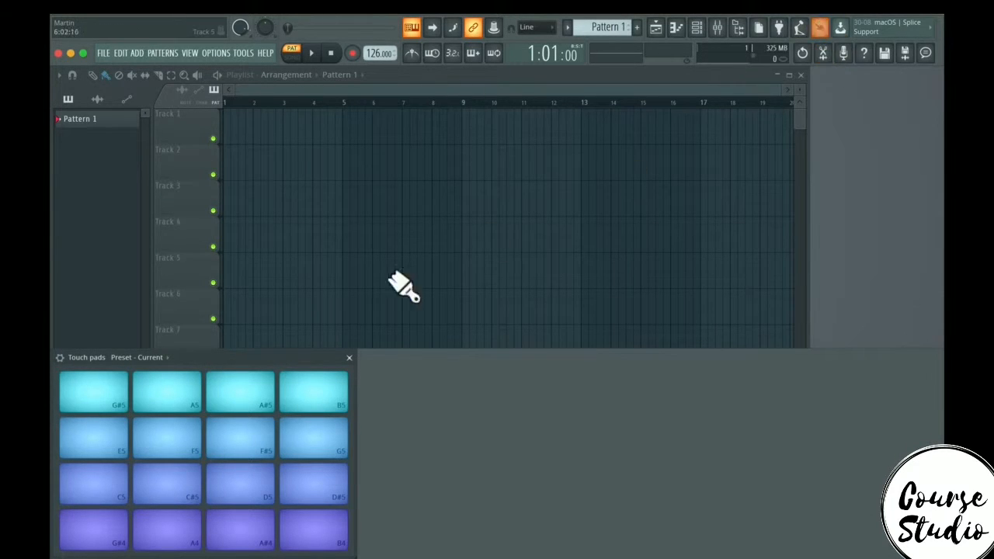
click(822, 31)
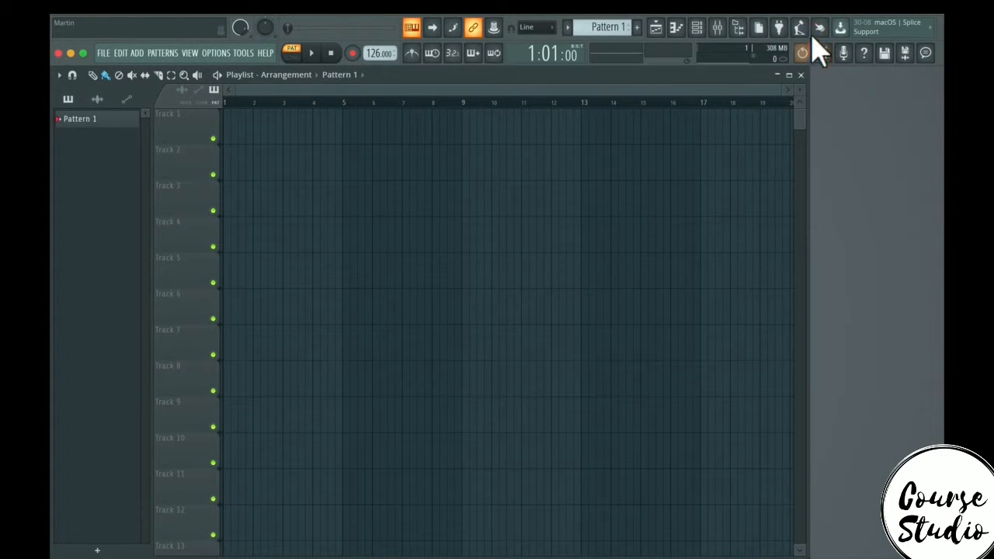
click(825, 31)
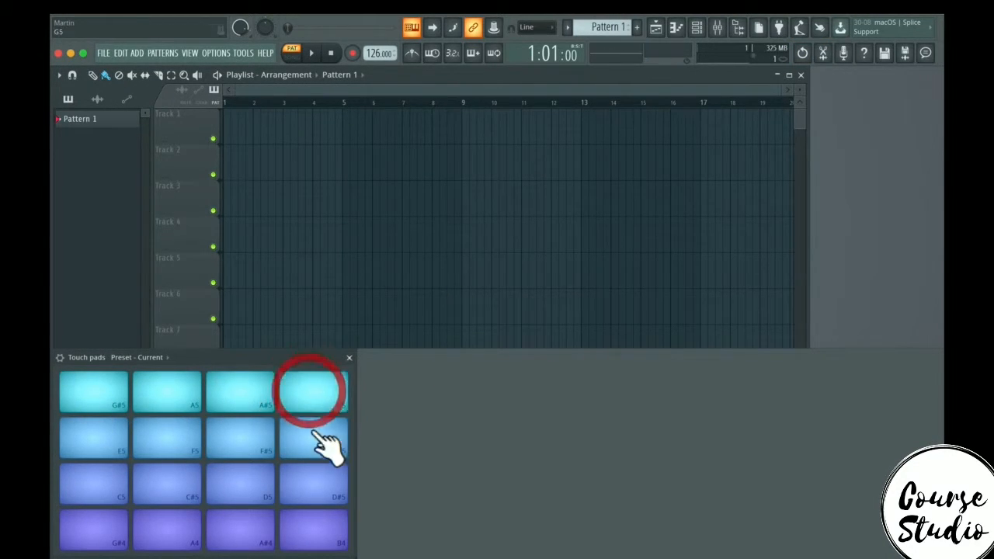
click(348, 357)
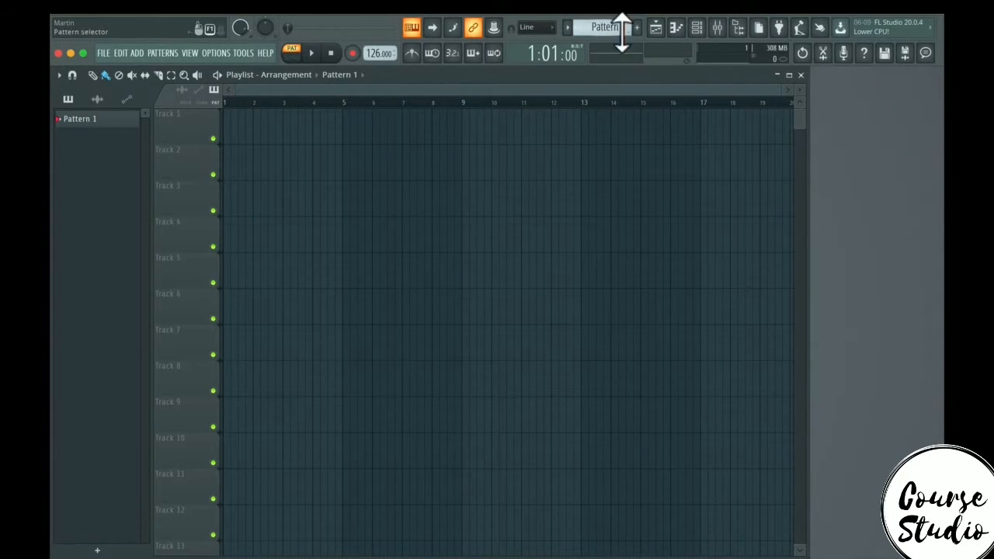
- Place Pattern 1 clips at several bars on Track 1 and on other tracks of the playlist
click(318, 135)
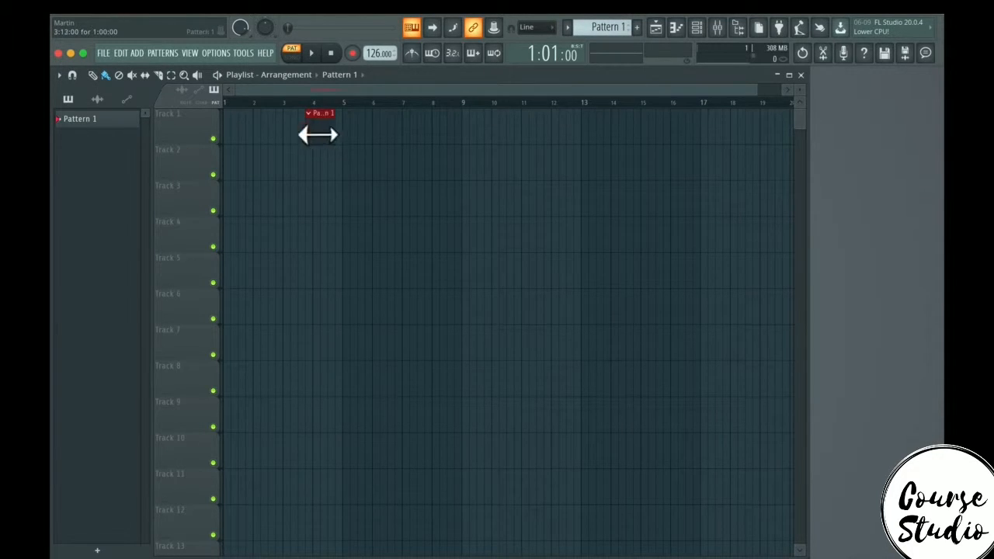
click(369, 138)
click(470, 139)
click(583, 142)
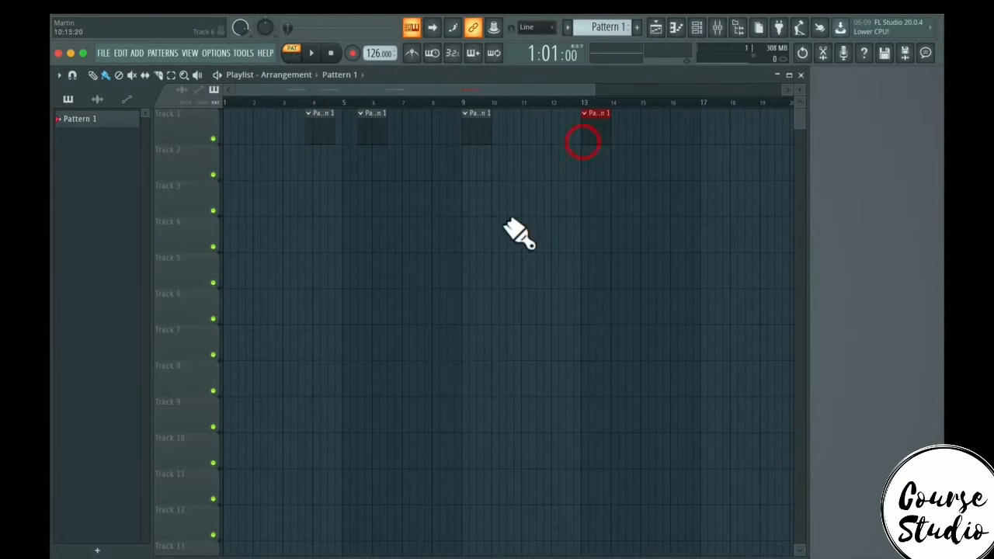
click(506, 226)
click(327, 260)
click(482, 368)
click(602, 261)
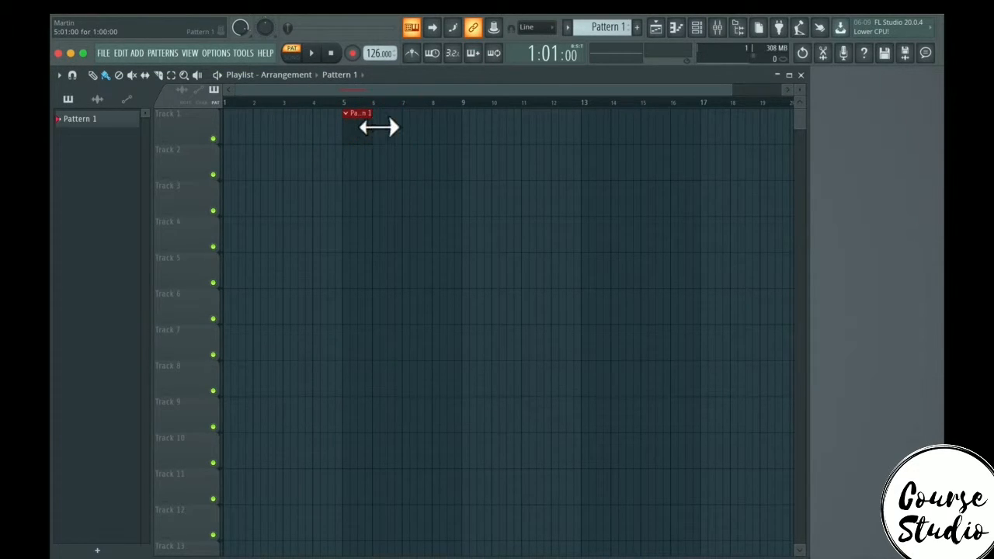
- Stretch the Pattern 1 clip at bar 5 to about four bars long, then delete it
drag(392, 126, 472, 126)
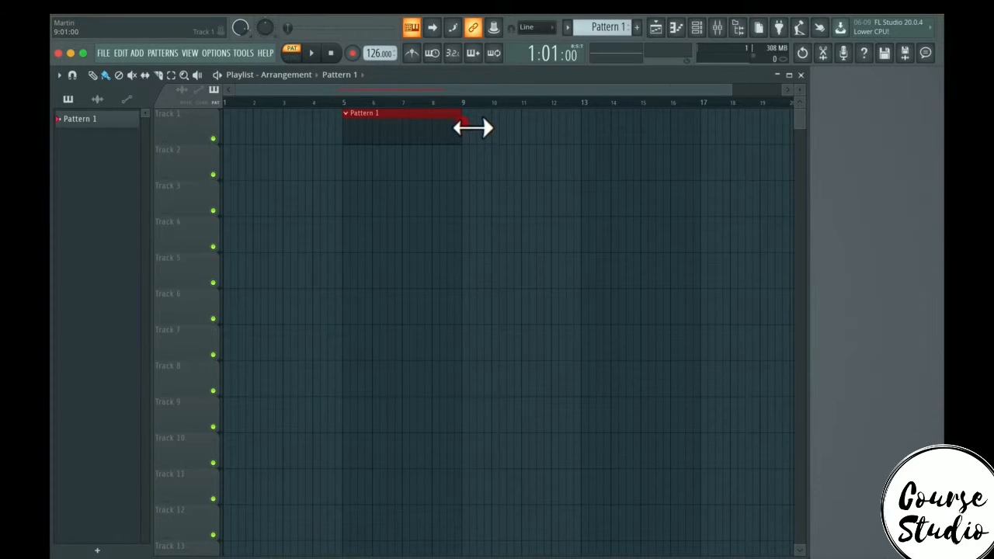
right_click(425, 120)
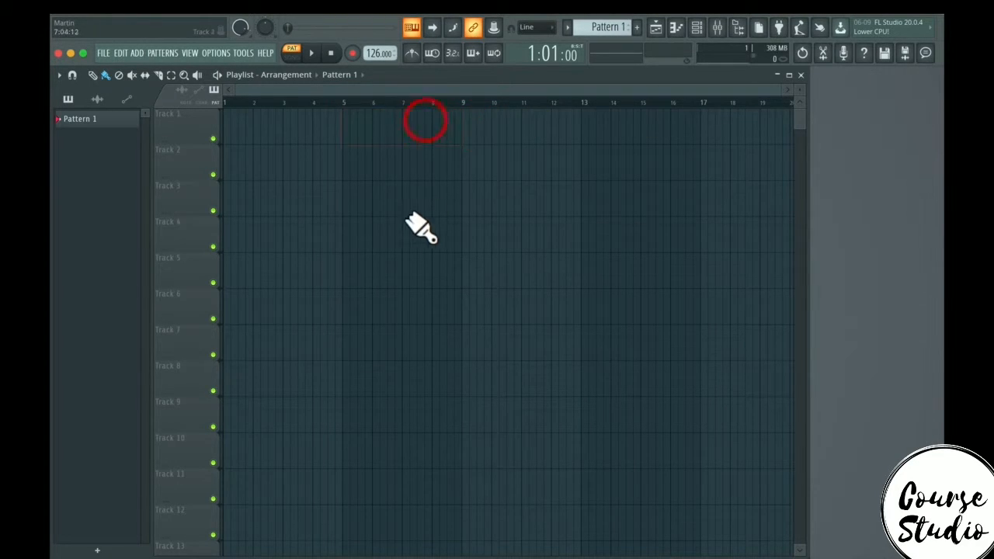
click(347, 124)
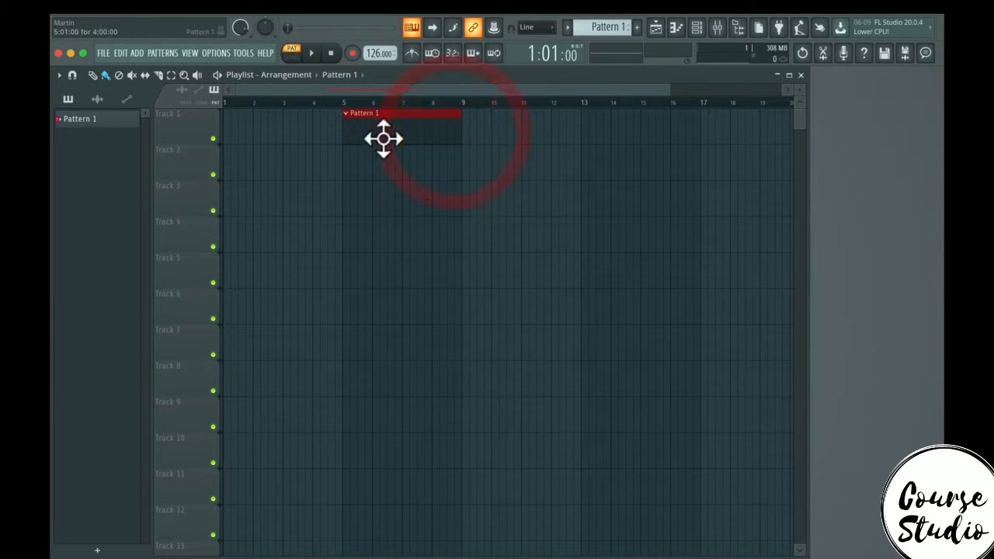
right_click(379, 131)
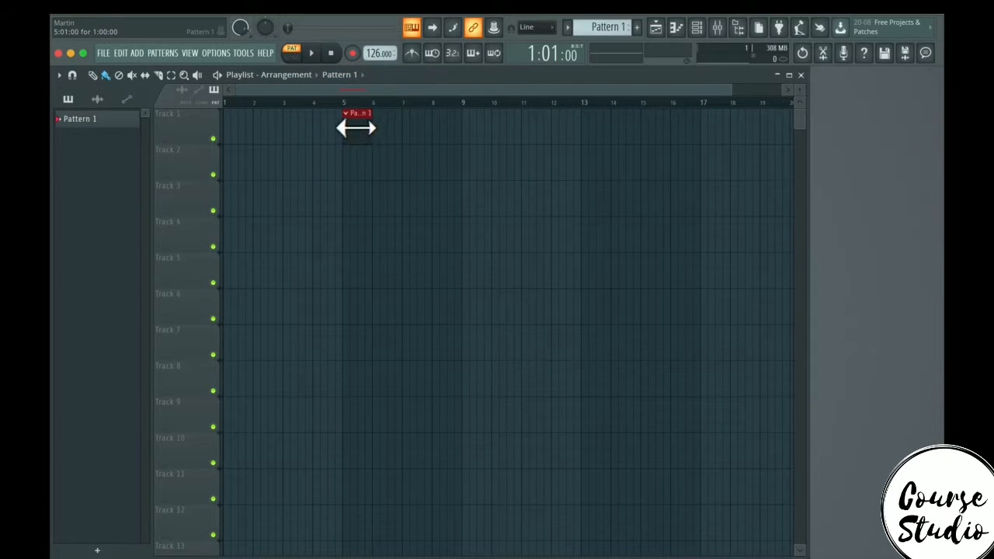
drag(381, 132, 486, 141)
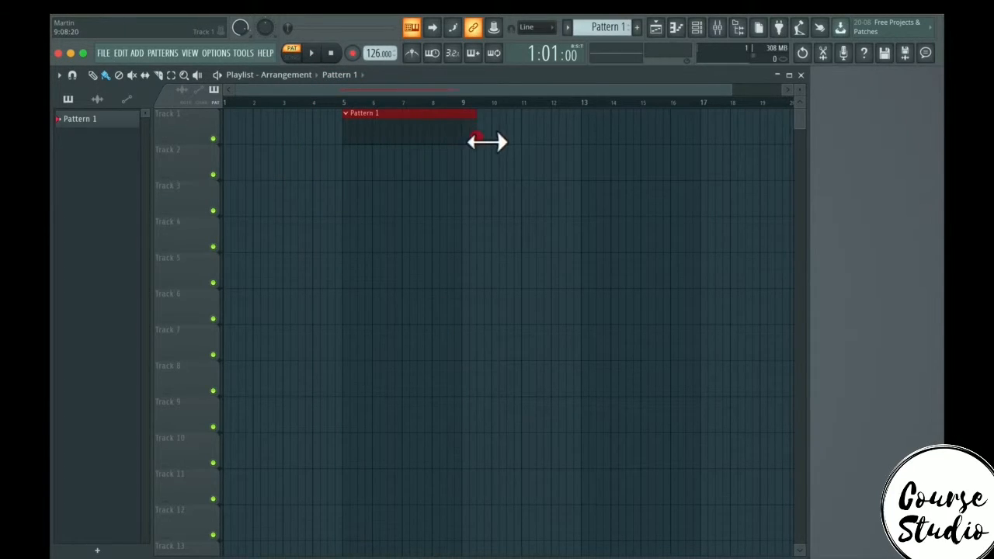
right_click(407, 129)
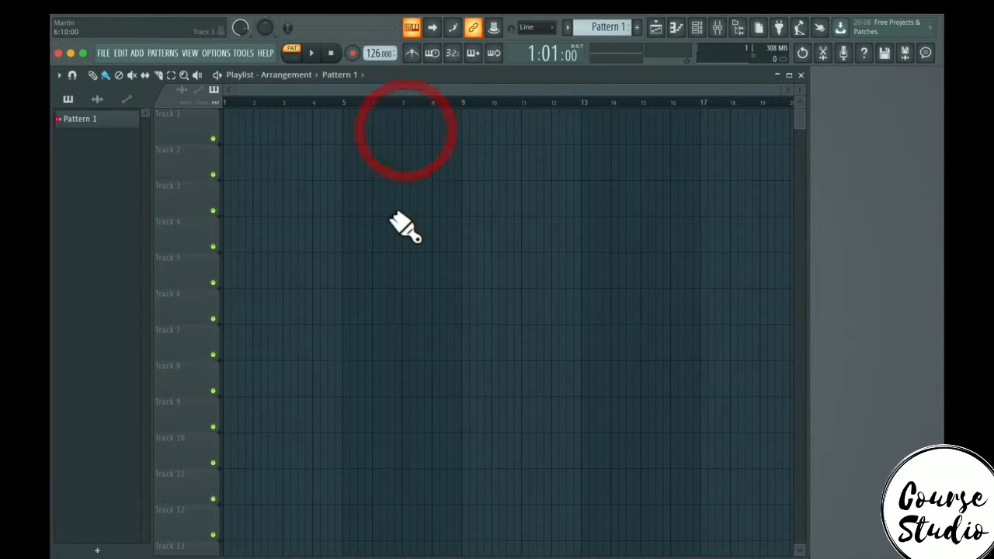
- Place Pattern 1 clips on Tracks 1 and 2 and paint a row of clips along Track 3
click(349, 126)
click(354, 159)
mouse_move(400, 203)
mouse_down()
mouse_move(492, 212)
mouse_move(614, 262)
mouse_up()
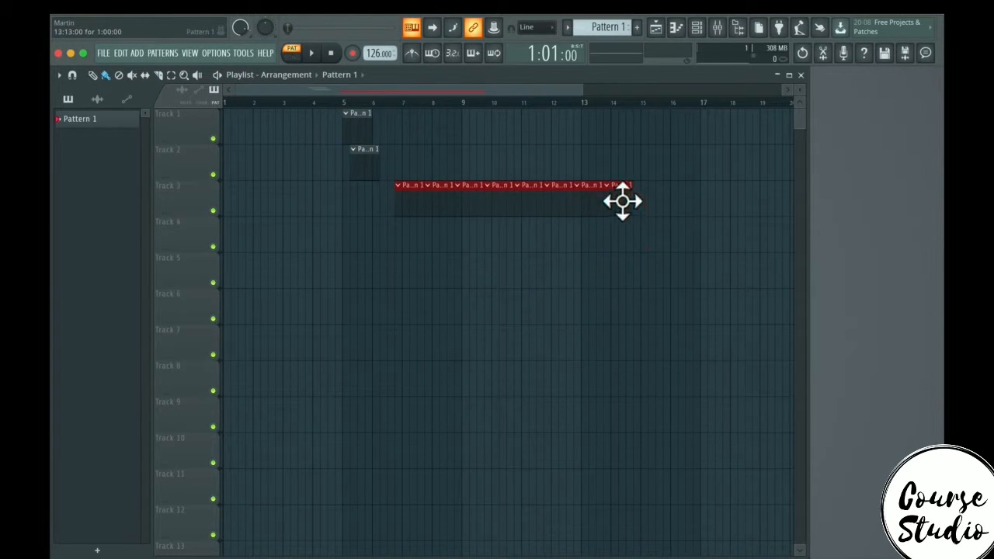
right_click(634, 205)
right_click(362, 125)
click(344, 128)
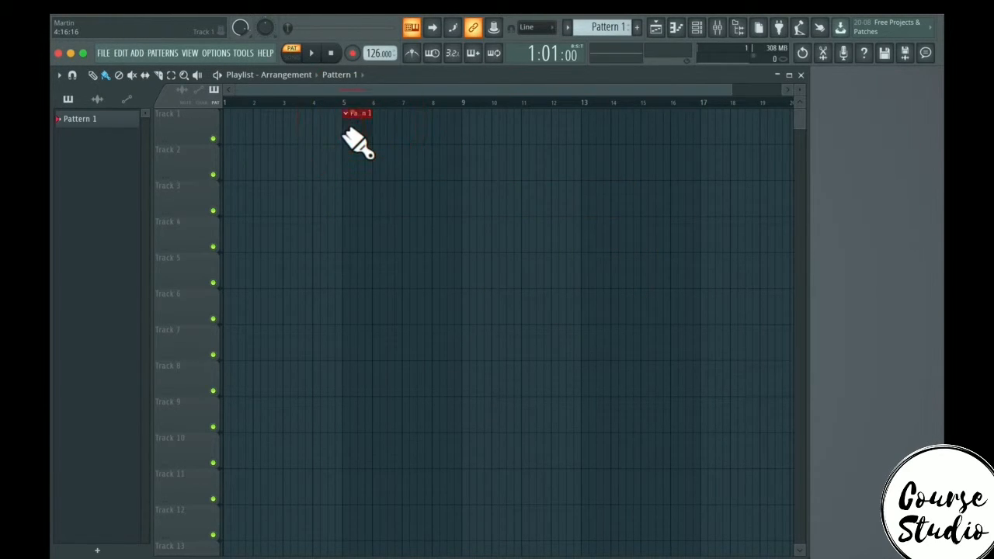
- Place clips at bars 5 and 8 on Track 1, and paint then erase a row of clips along Track 3
right_click(345, 129)
click(349, 129)
click(437, 130)
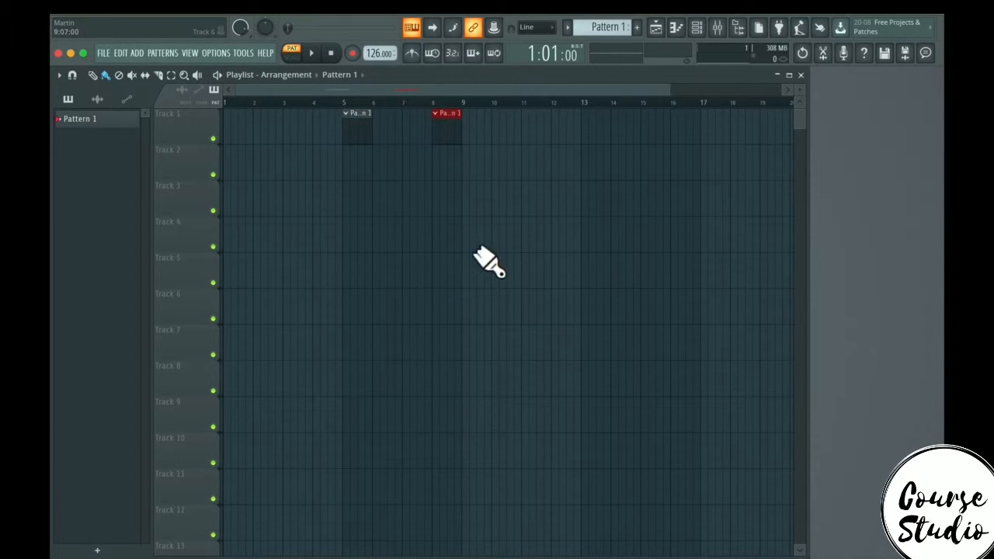
drag(295, 201, 636, 240)
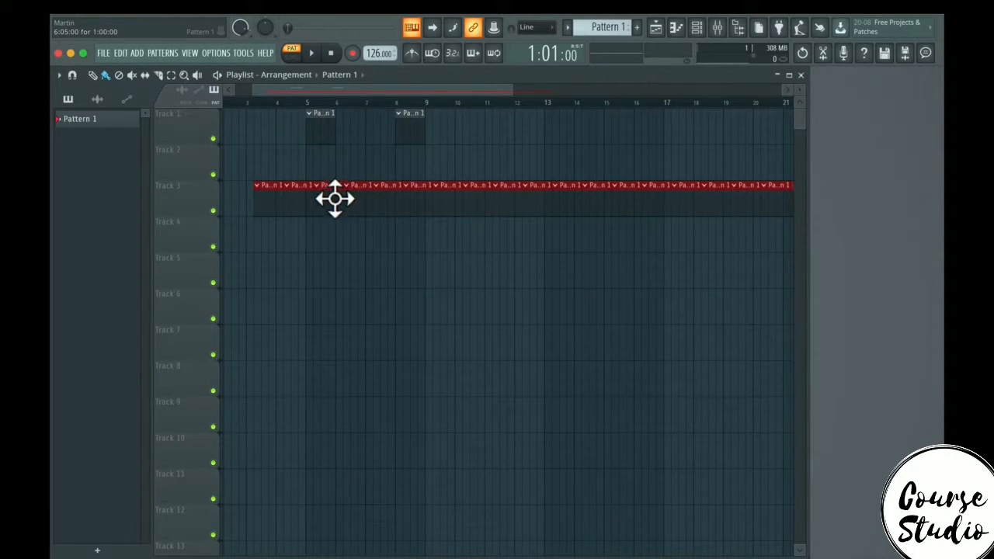
drag(281, 206, 844, 210)
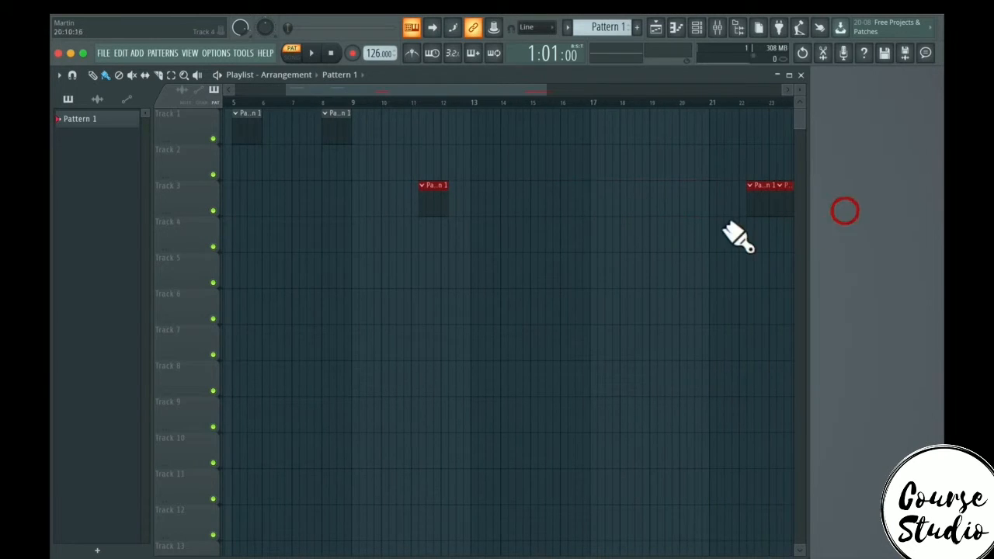
mouse_move(755, 203)
mouse_down()
mouse_move(823, 199)
mouse_move(515, 218)
mouse_move(173, 195)
mouse_move(366, 166)
mouse_move(121, 138)
mouse_move(312, 139)
mouse_move(344, 204)
mouse_up()
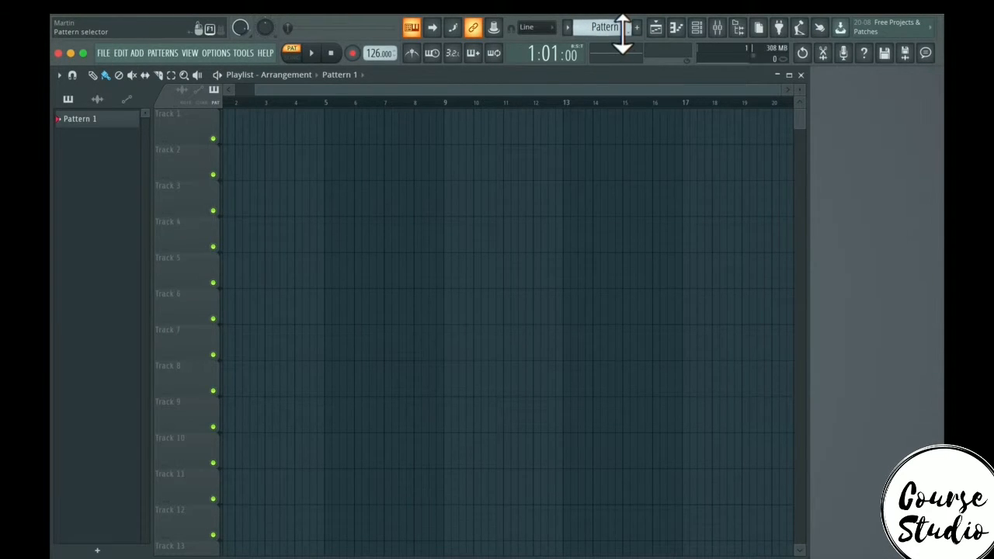
- Drag Pattern 1 from the pattern selector onto Track 1 at bar 5
drag(621, 32, 343, 130)
right_click(327, 116)
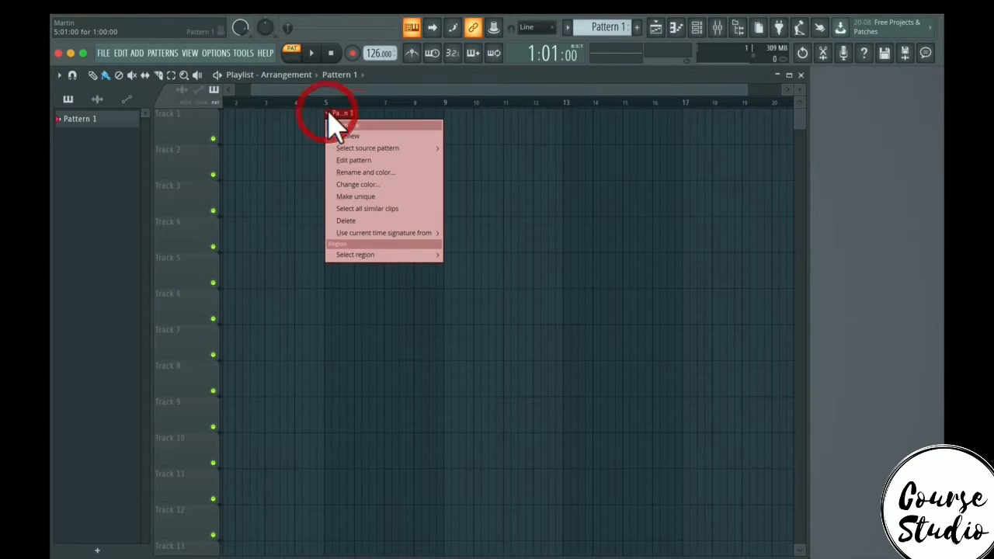
click(328, 112)
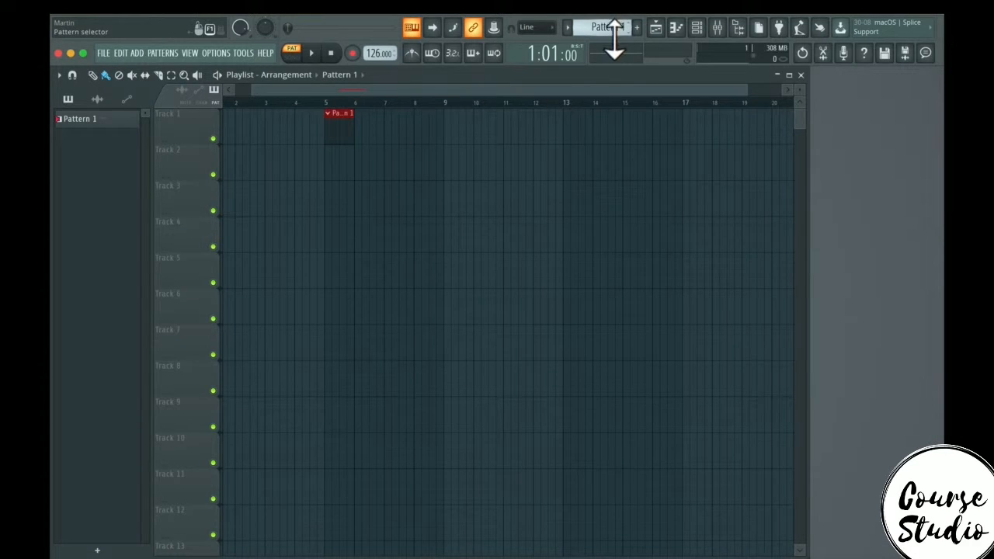
- Open the piano roll and add four F#6 notes on the beats of bar 2, then close it
click(675, 28)
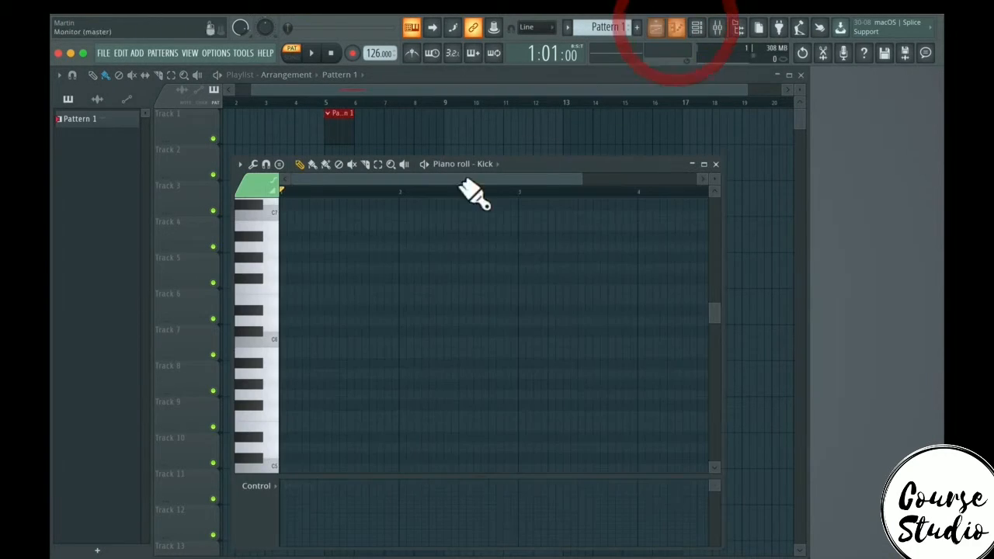
click(401, 280)
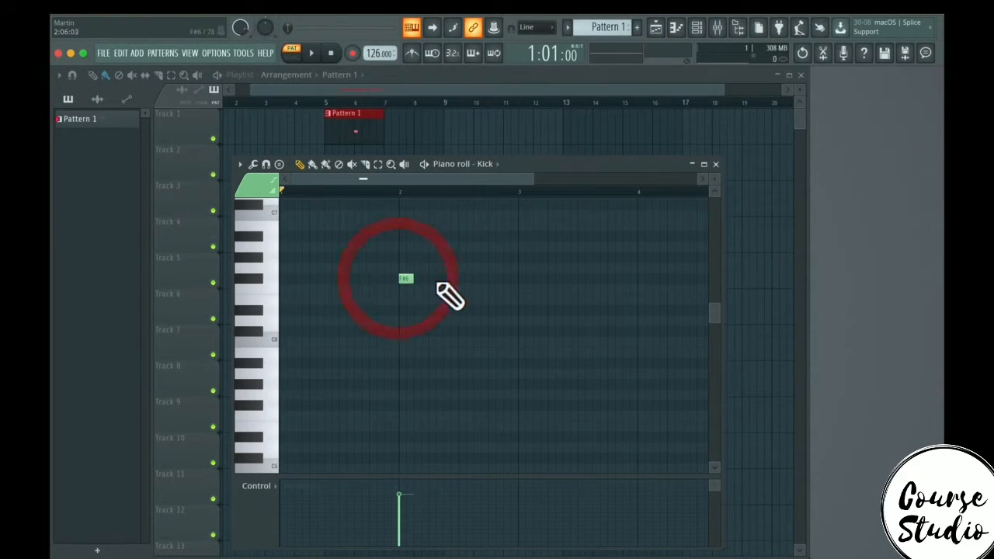
click(435, 278)
click(464, 278)
click(494, 277)
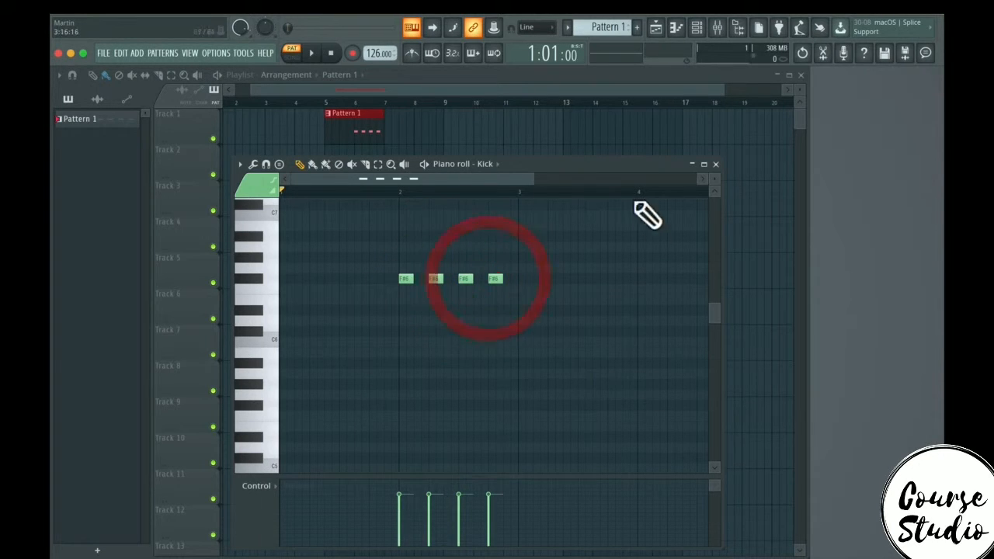
click(715, 164)
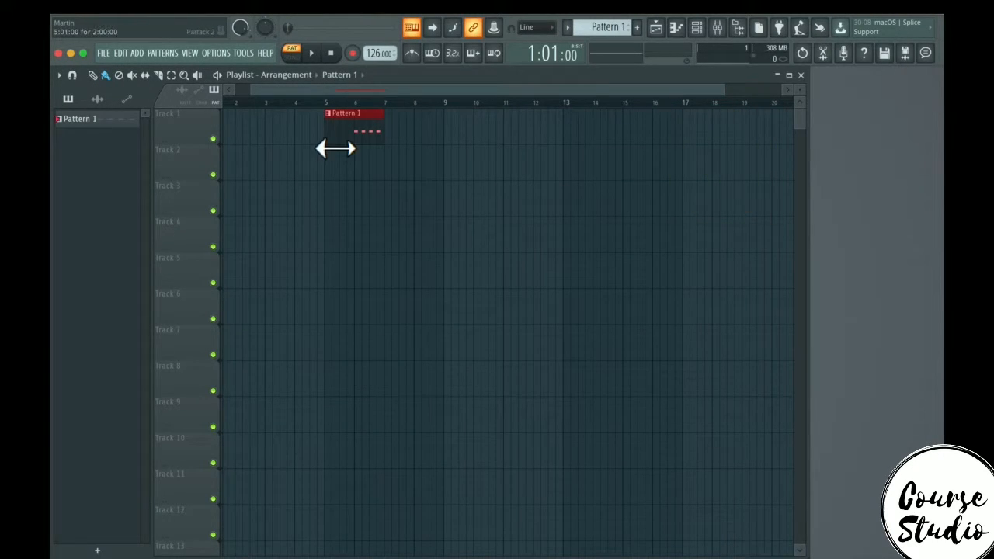
- Trim the Track 1 clip to start at bar 6 and place Pattern 1 clips on Tracks 1, 3, 4, 6 and 7
drag(335, 149, 354, 147)
click(429, 190)
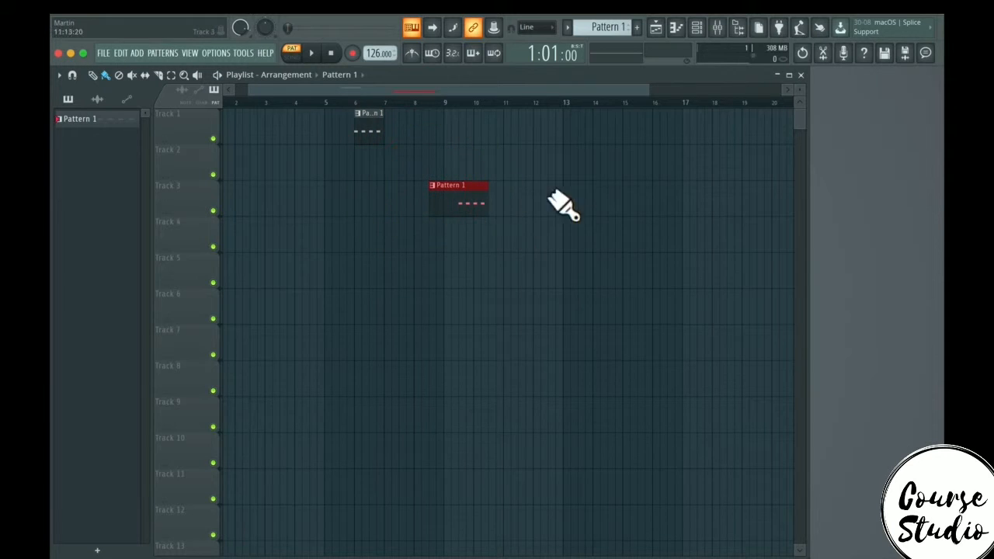
click(579, 128)
click(706, 202)
click(559, 311)
click(370, 342)
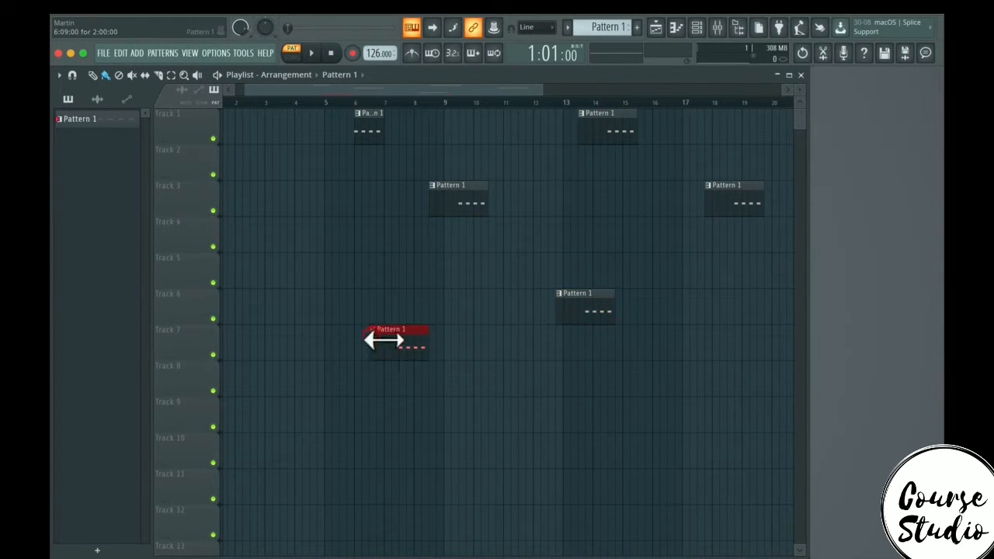
click(357, 239)
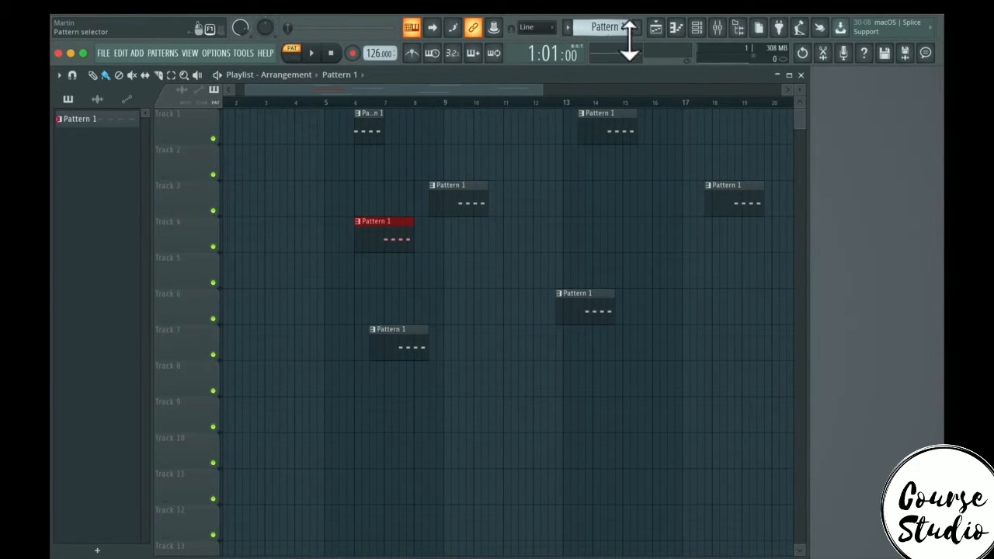
- Delete the clips on Tracks 3, 4, 6 and 7 and move the bar-14 clip on Track 1 to bar 8
right_click(388, 225)
right_click(399, 334)
right_click(458, 198)
right_click(582, 306)
right_click(750, 202)
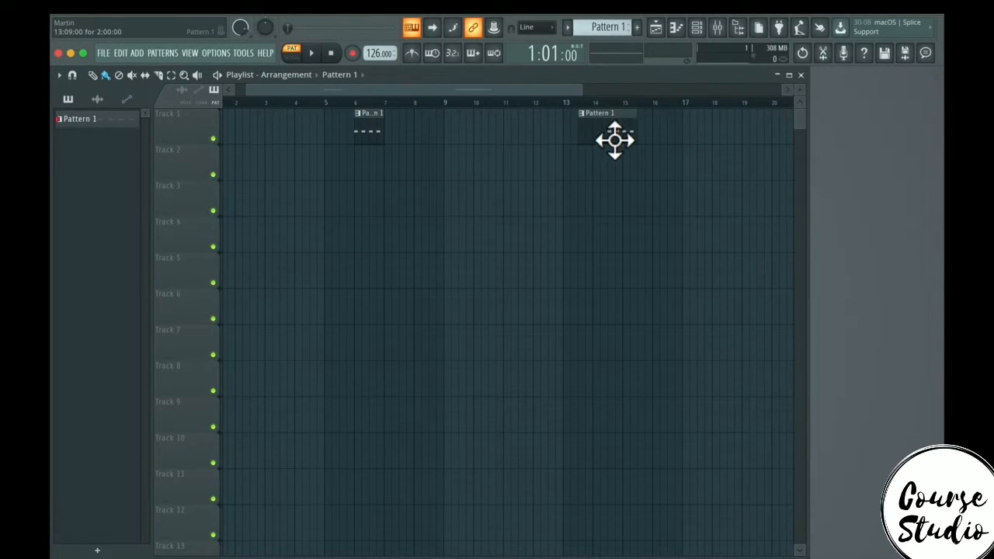
drag(614, 140, 423, 153)
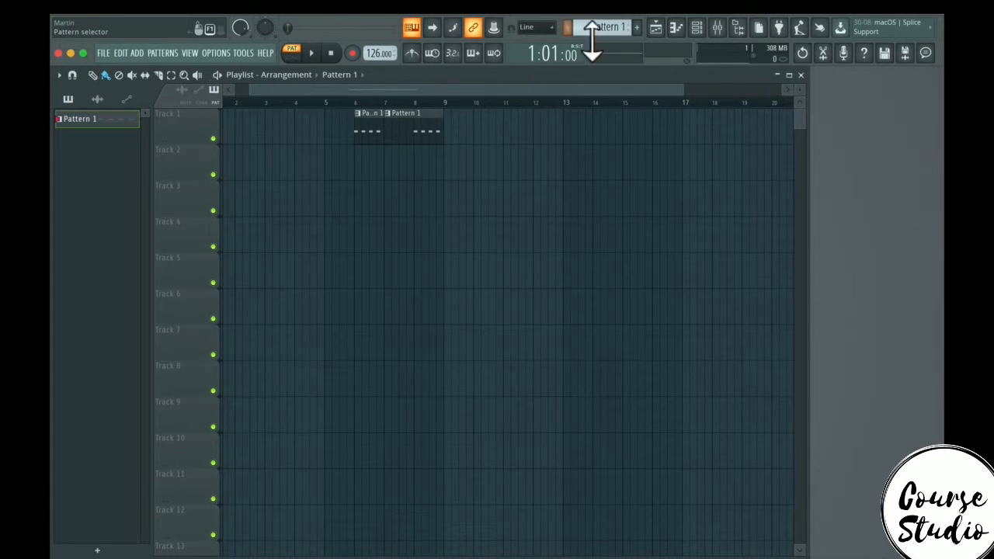
- Create a new empty pattern, accept its default name, and switch to the next empty pattern via the pattern options
drag(592, 38, 591, 29)
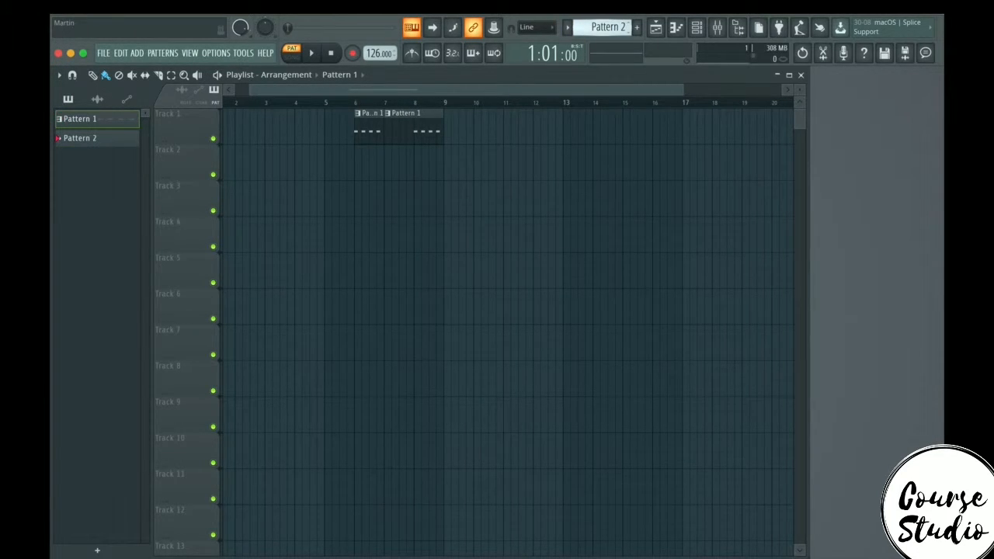
click(636, 39)
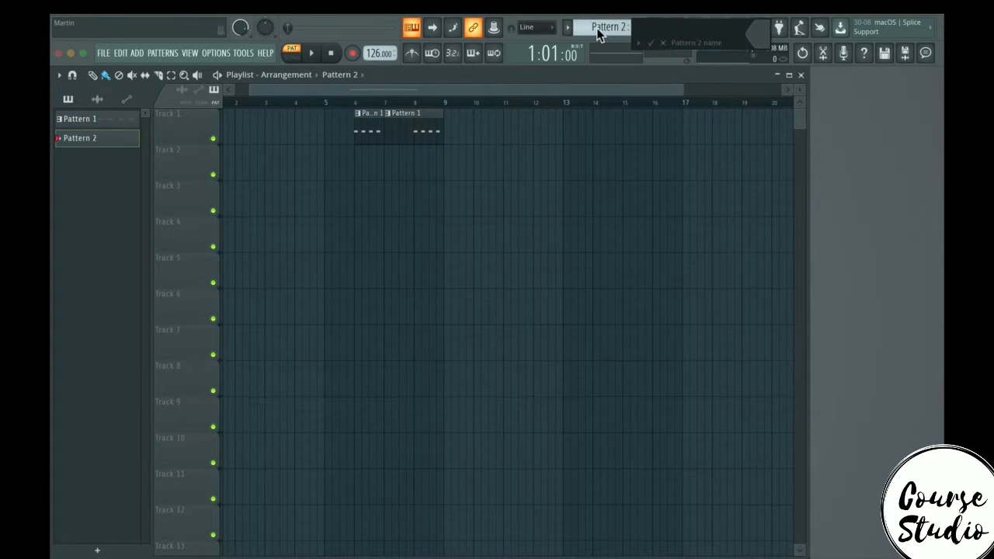
click(651, 43)
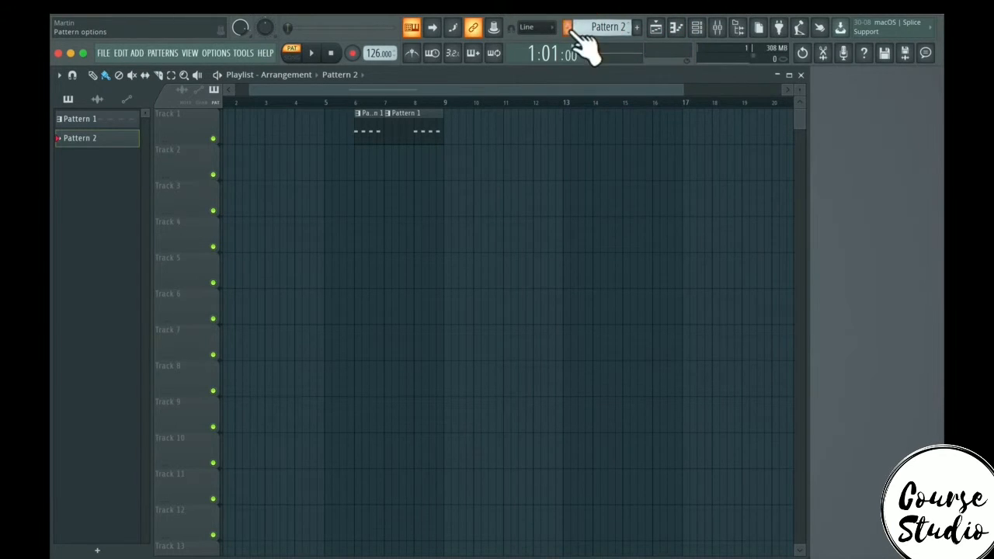
click(567, 27)
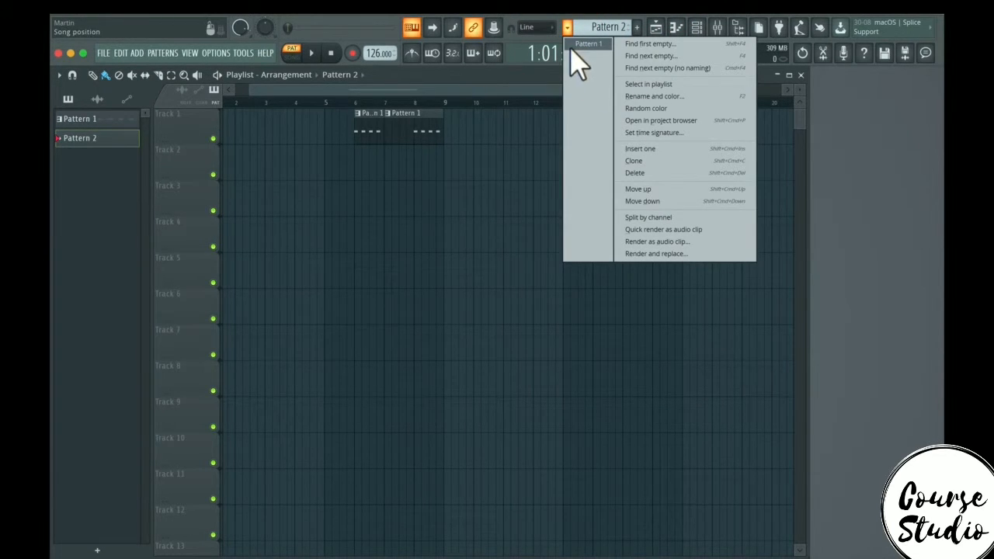
click(655, 56)
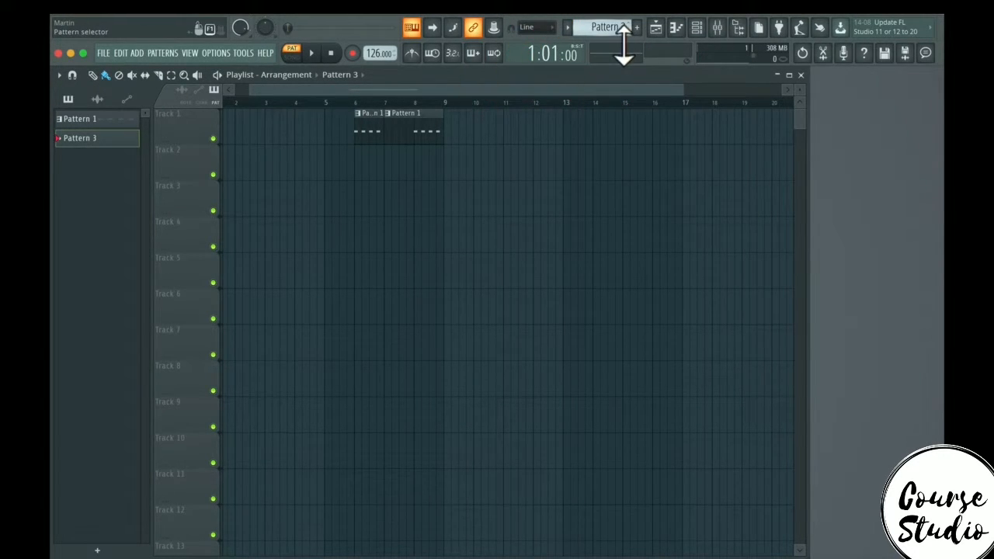
- Open the piano roll for Pattern 3, add four notes every two beats across bars 1–2, and close it
click(677, 28)
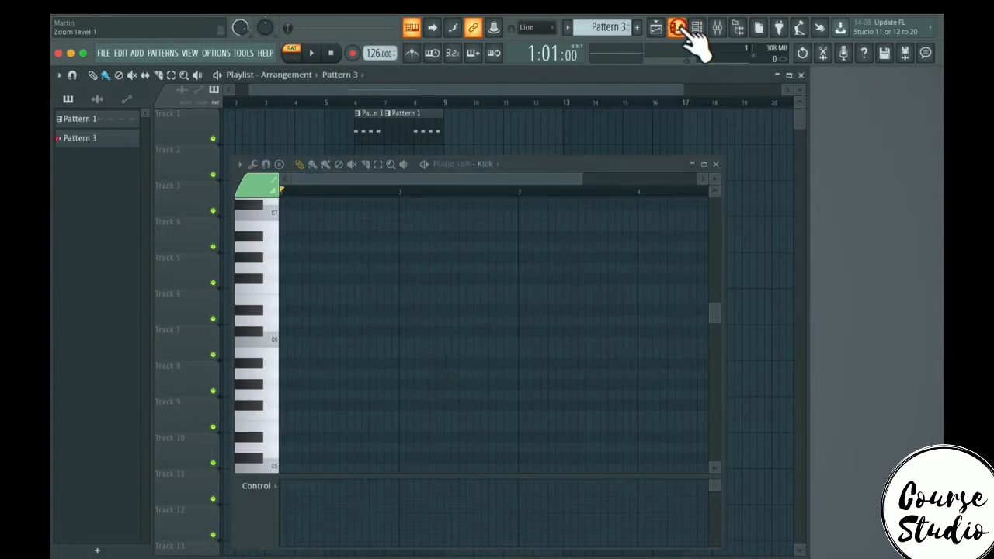
click(285, 267)
click(346, 267)
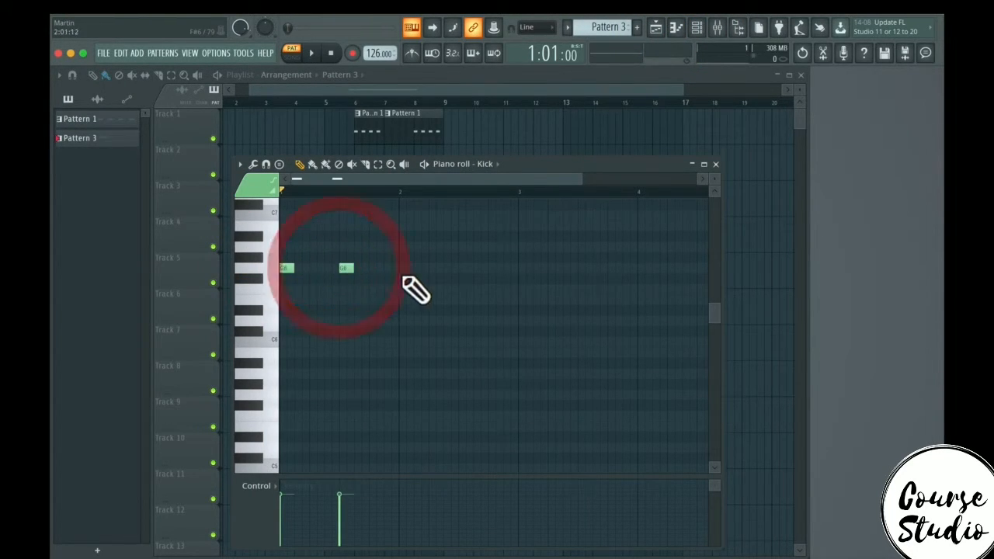
click(405, 268)
click(465, 268)
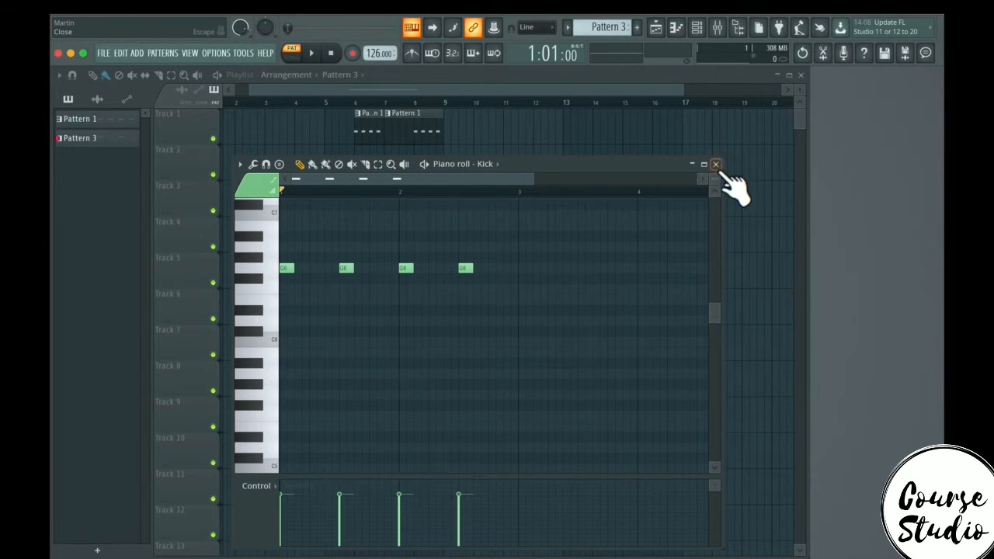
click(715, 164)
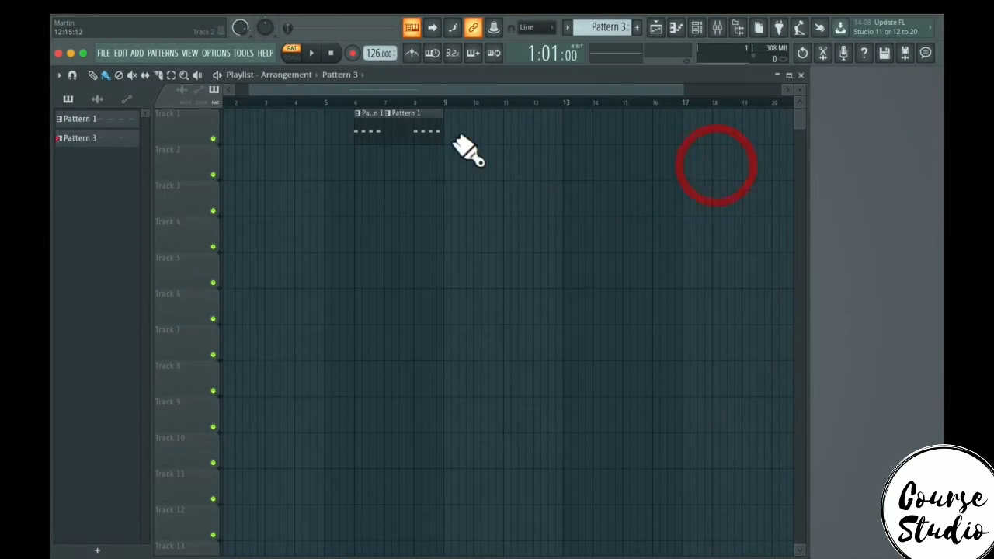
- Place a Pattern 3 clip on Track 2 near bar 8, then switch the pattern selector back to Pattern 1
click(415, 163)
drag(454, 173, 392, 172)
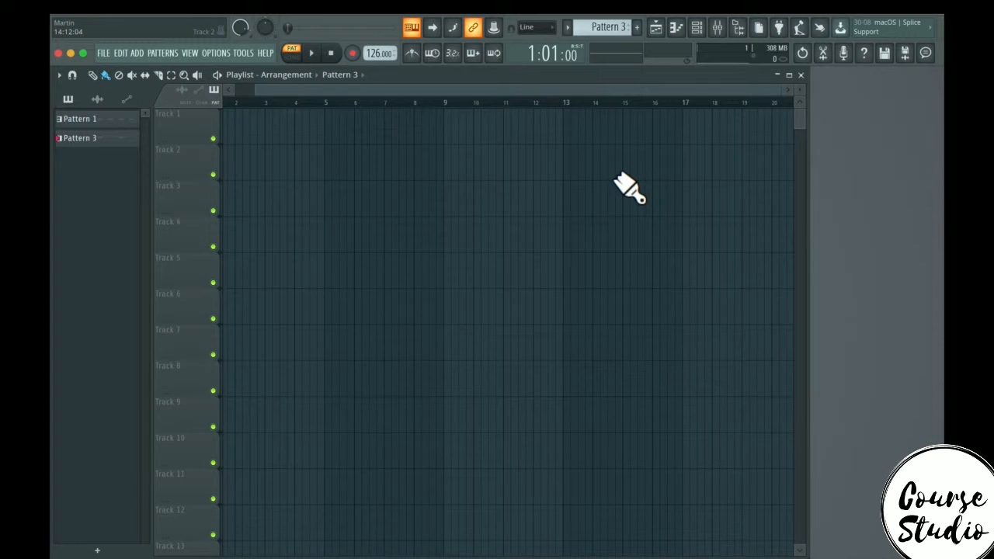
drag(616, 30, 616, 48)
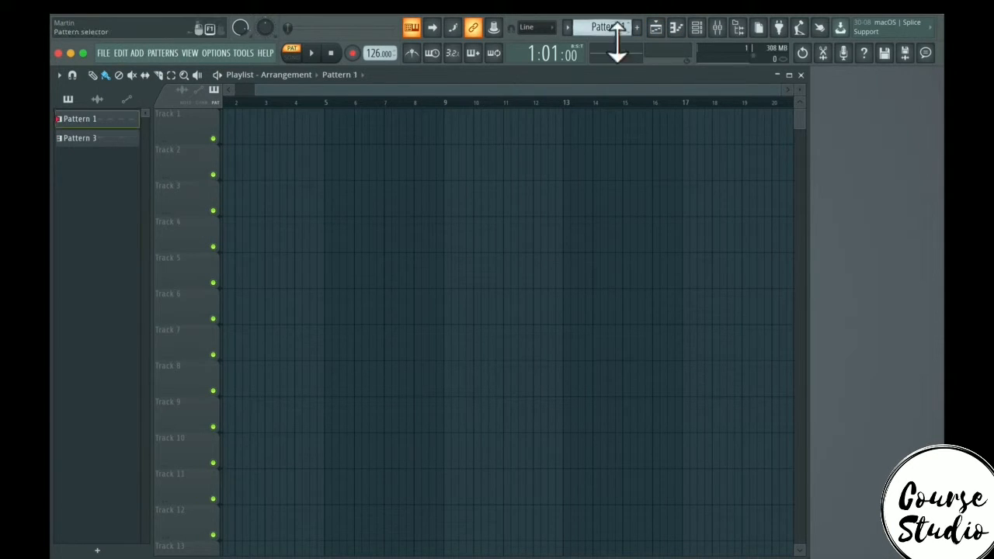
- Examine the audio editor, one-click audio recording and render-to-audio buttons in the toolbar
click(824, 53)
click(423, 132)
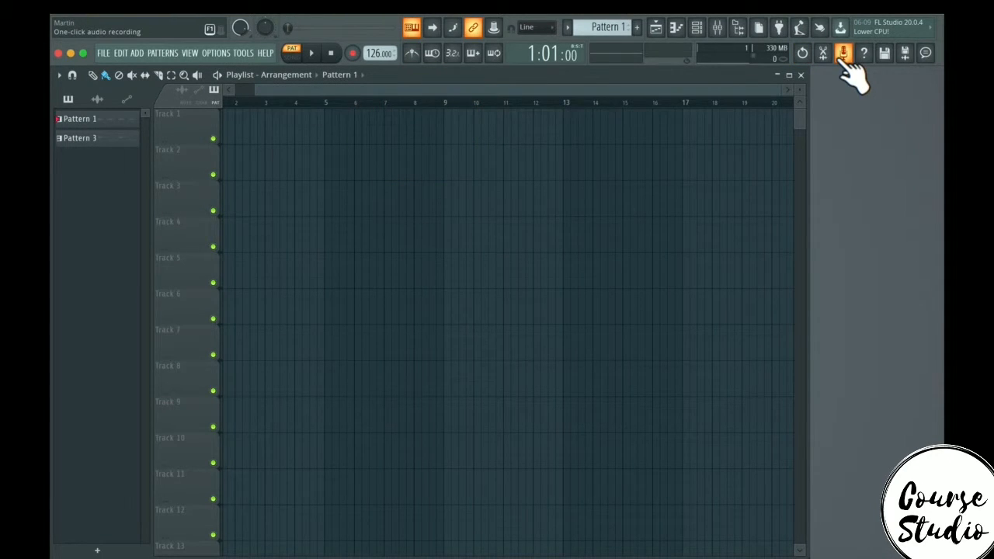
click(886, 52)
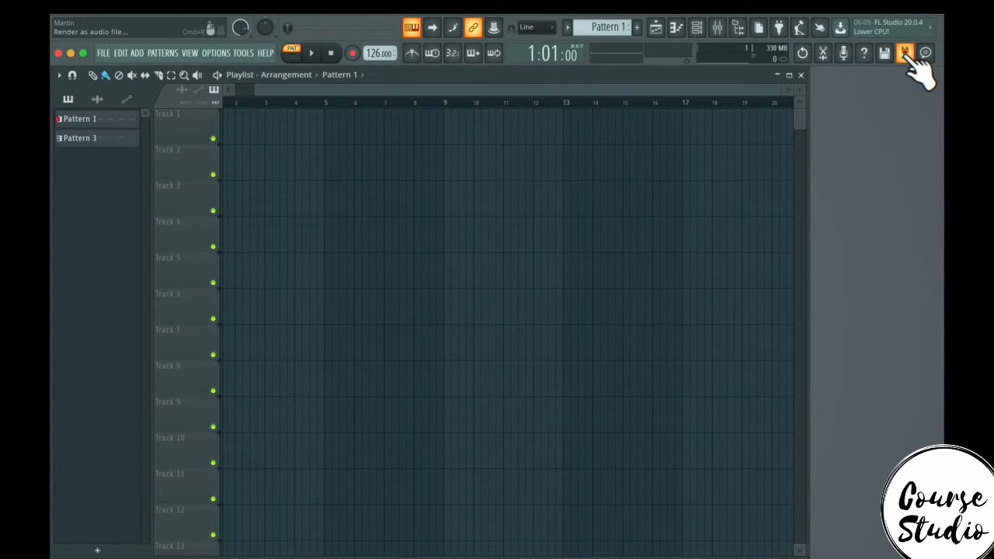
- Toggle the song position display between time and bar formats
click(550, 58)
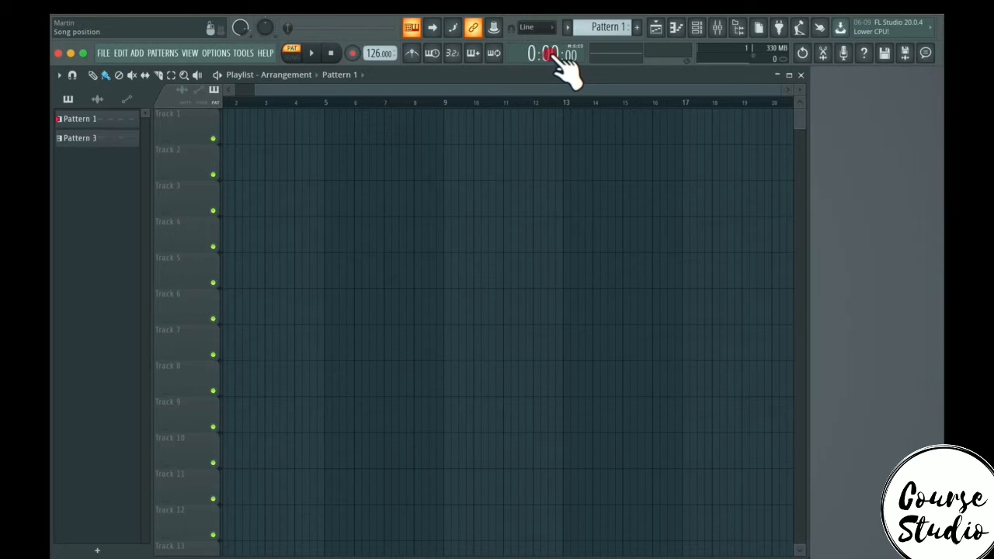
click(551, 59)
click(551, 59)
click(558, 59)
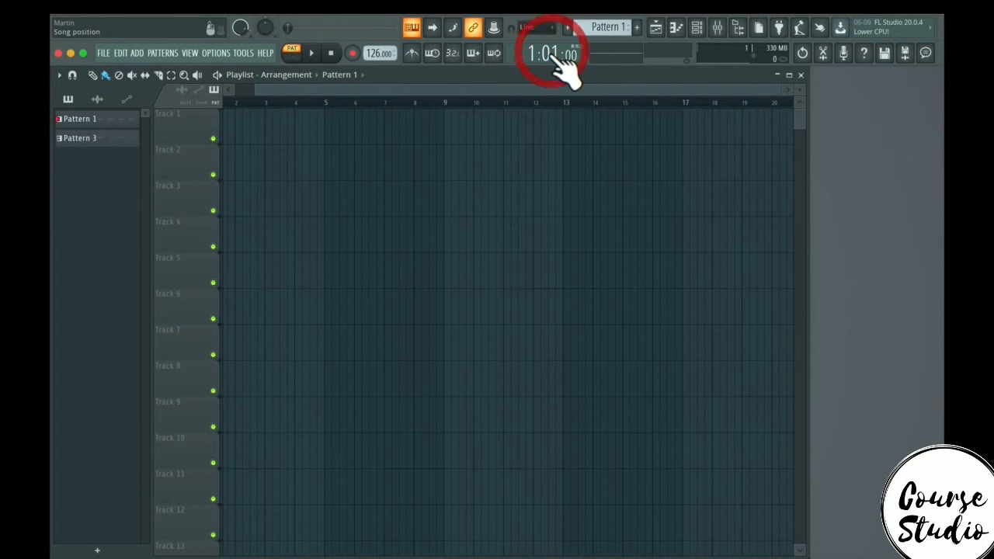
- Play G#4 repeatedly from the computer keyboard while watching the waveform monitor
click(610, 56)
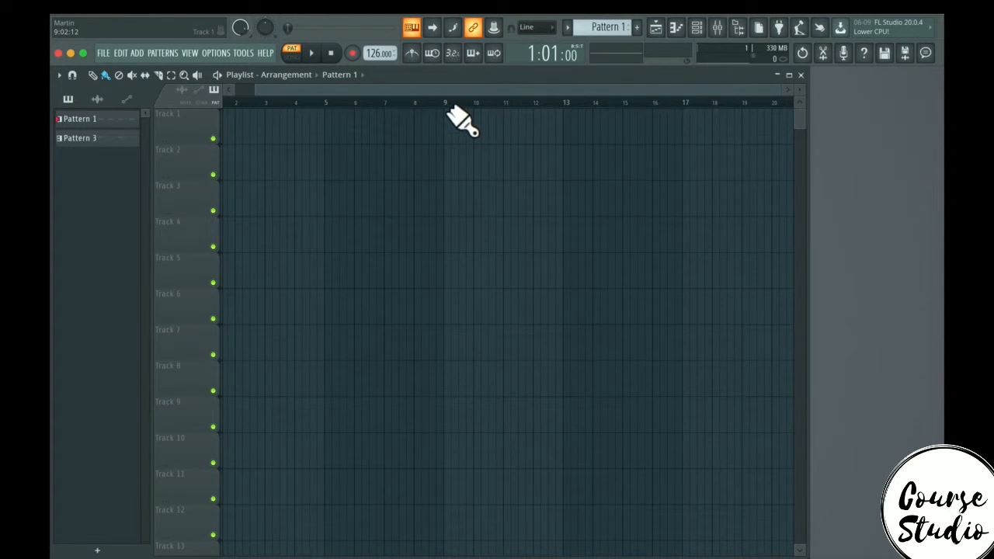
key(h)
key(h)
key(h)
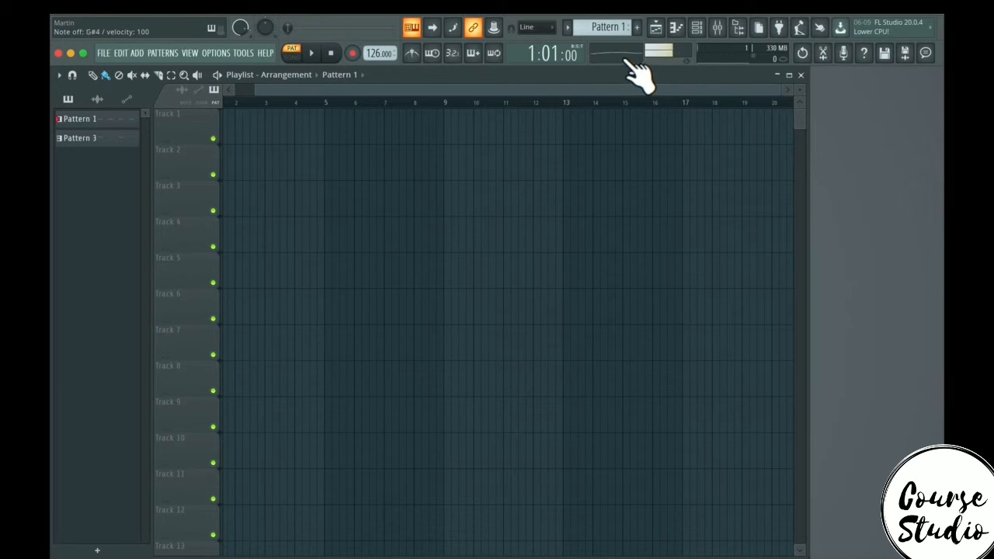
click(614, 55)
key(h)
key(h)
key(h)
click(613, 58)
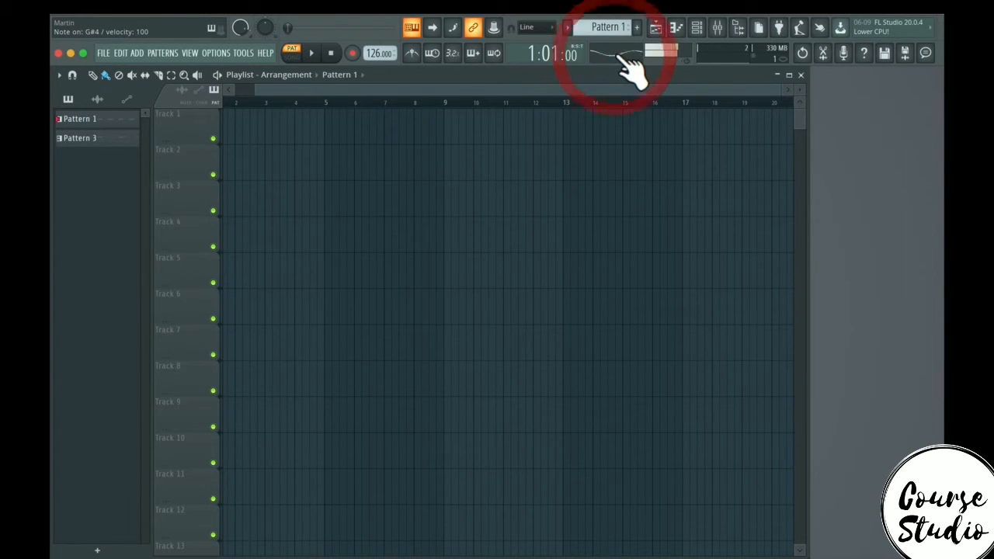